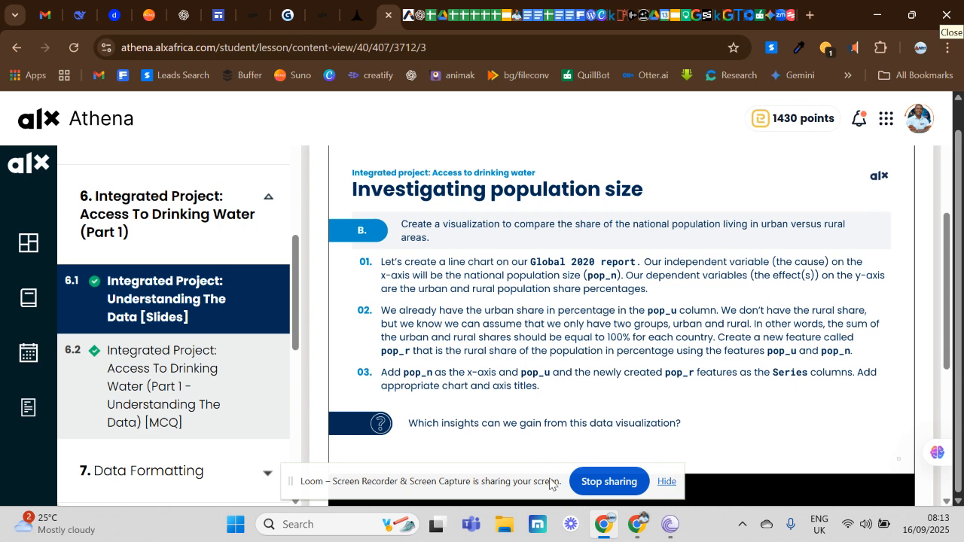
Switch to the Google Sheets workbook for the Access To Drinking Water project and clear the recorder controls away from the sheet tabs.
{"action": "left_click", "coordinate": [672, 485]}
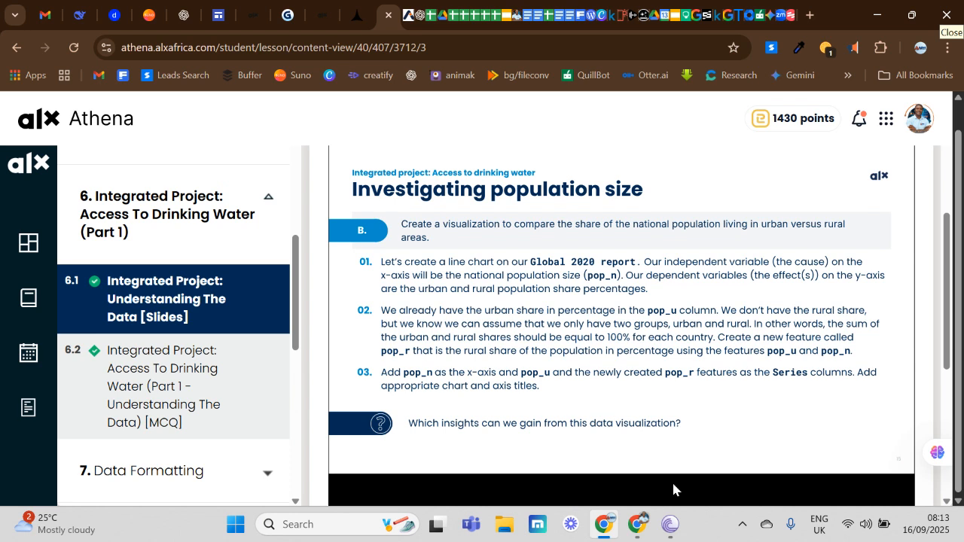
{"action": "mouse_move", "coordinate": [637, 524]}
{"action": "left_click", "coordinate": [613, 494]}
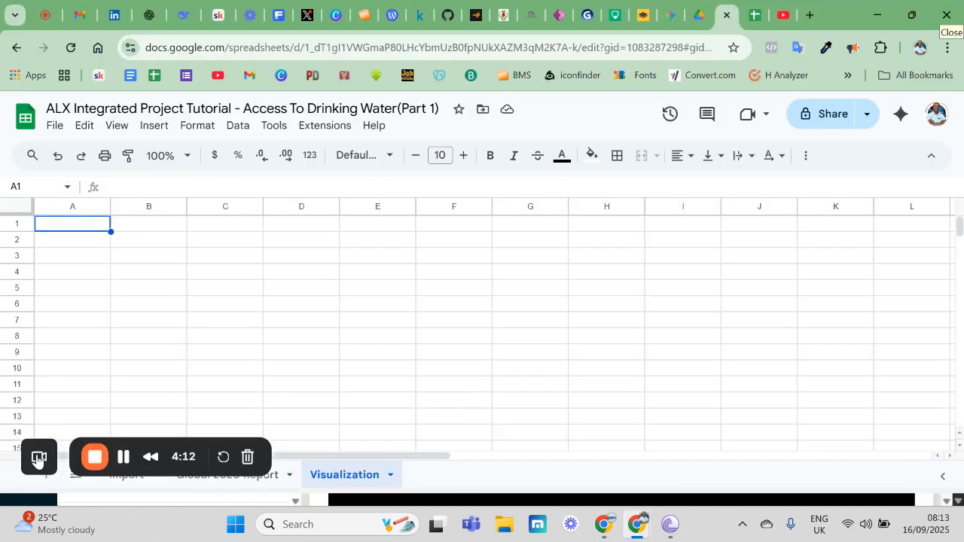
{"action": "left_click_drag", "start_coordinate": [36, 448], "coordinate": [668, 467]}
{"action": "left_click", "coordinate": [668, 463]}
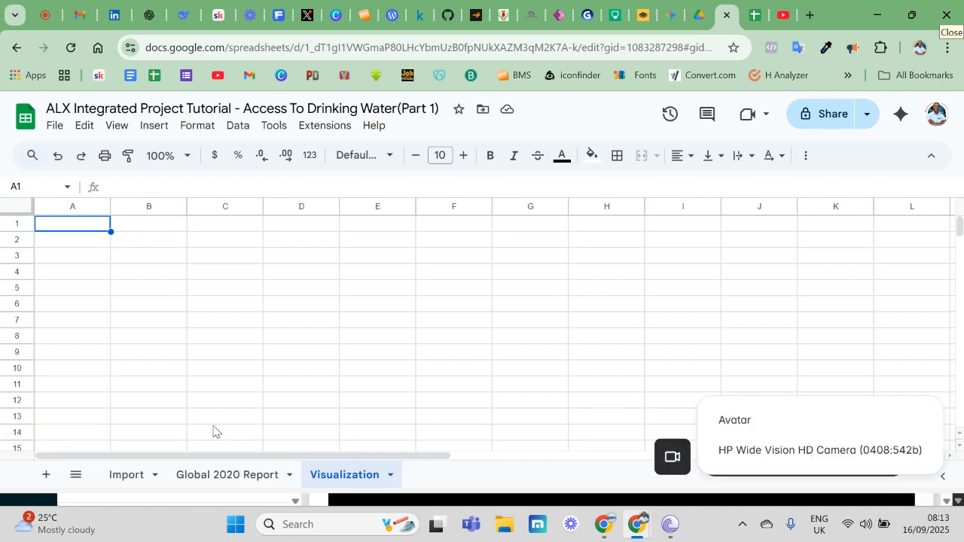
{"action": "left_click", "coordinate": [673, 457]}
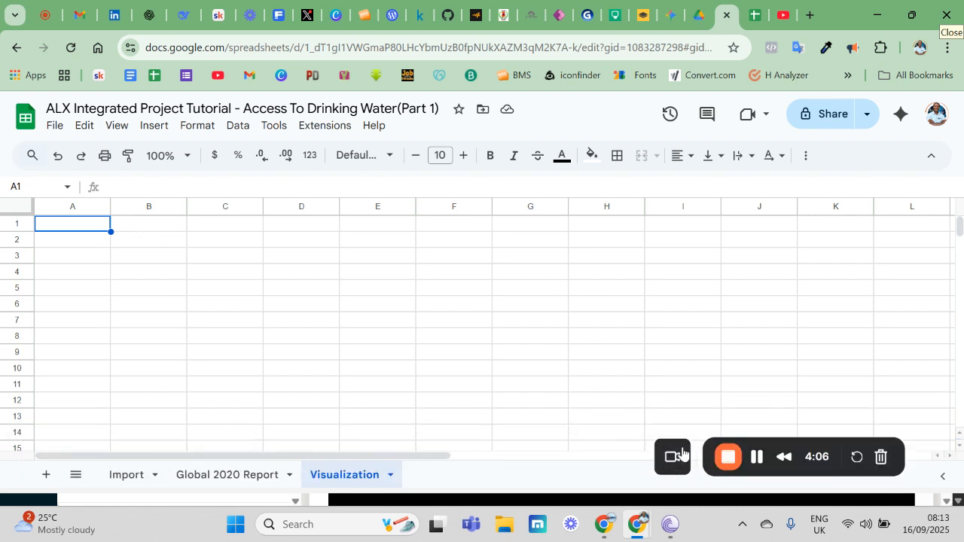
On the Import sheet, insert a column directly before wat_bas_n and give it the header pop_r.
{"action": "left_click", "coordinate": [127, 474]}
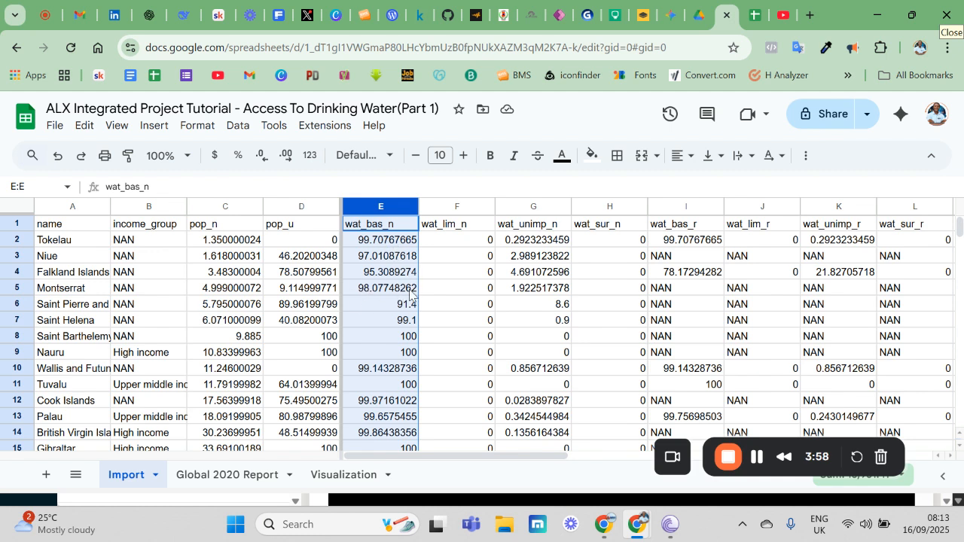
{"action": "left_click", "coordinate": [368, 211]}
{"action": "left_click", "coordinate": [365, 207]}
{"action": "right_click", "coordinate": [366, 207]}
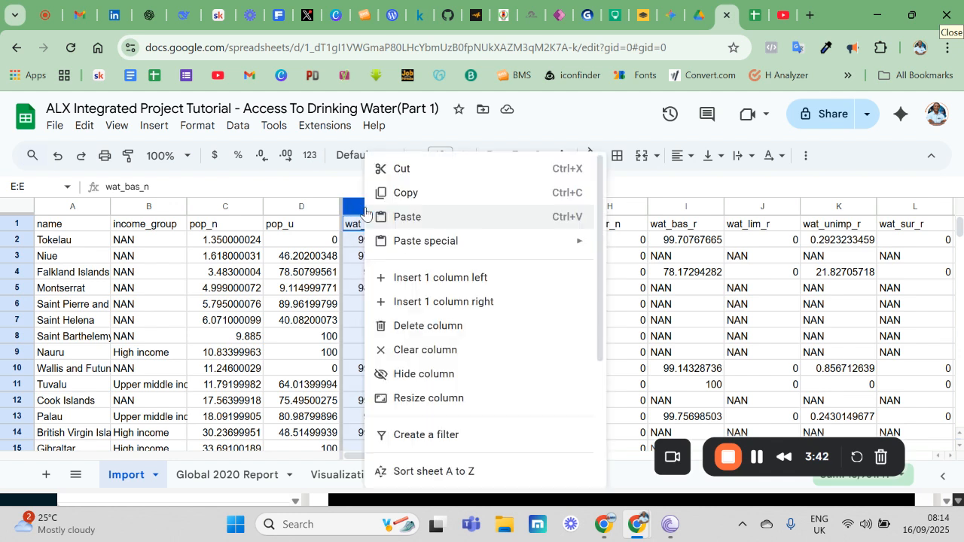
{"action": "left_click", "coordinate": [432, 281]}
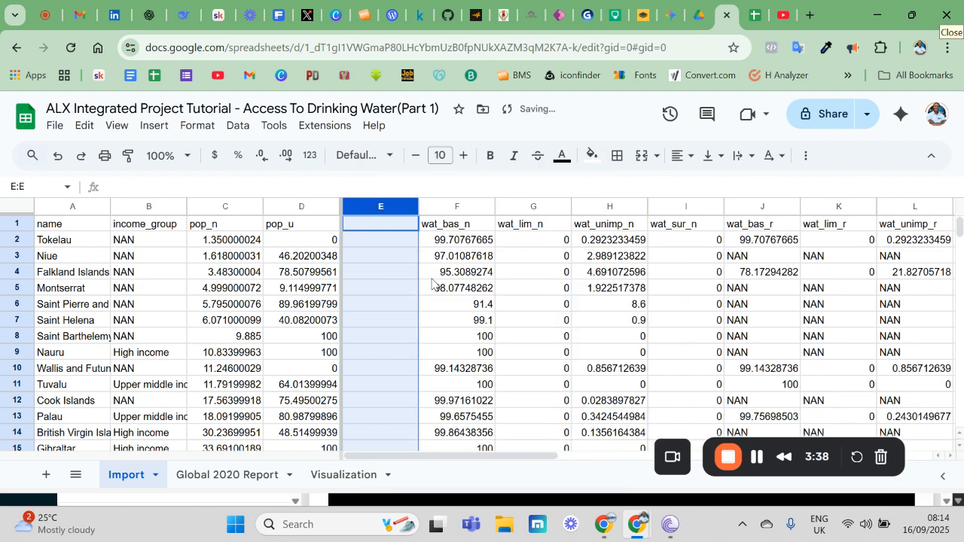
{"action": "left_click", "coordinate": [382, 229]}
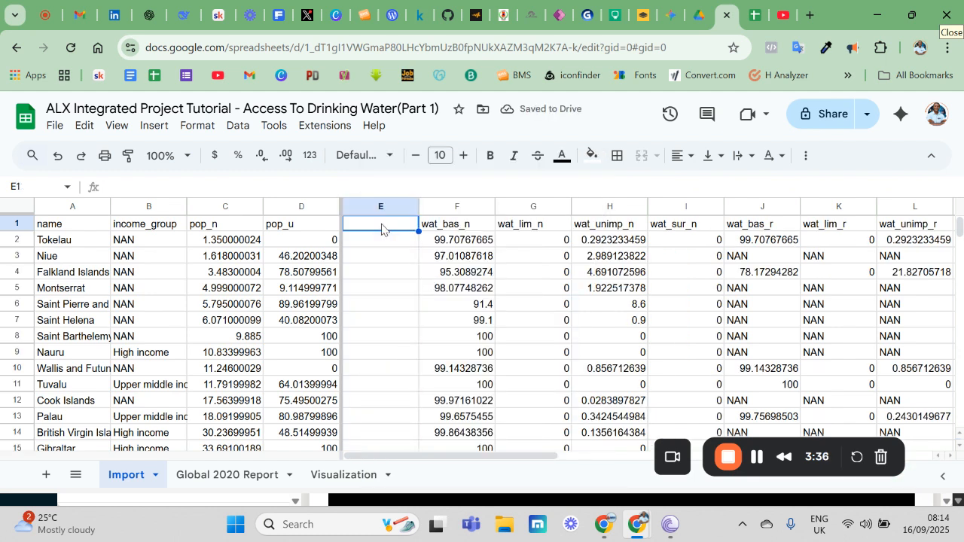
{"action": "type", "text": "pop_r"}
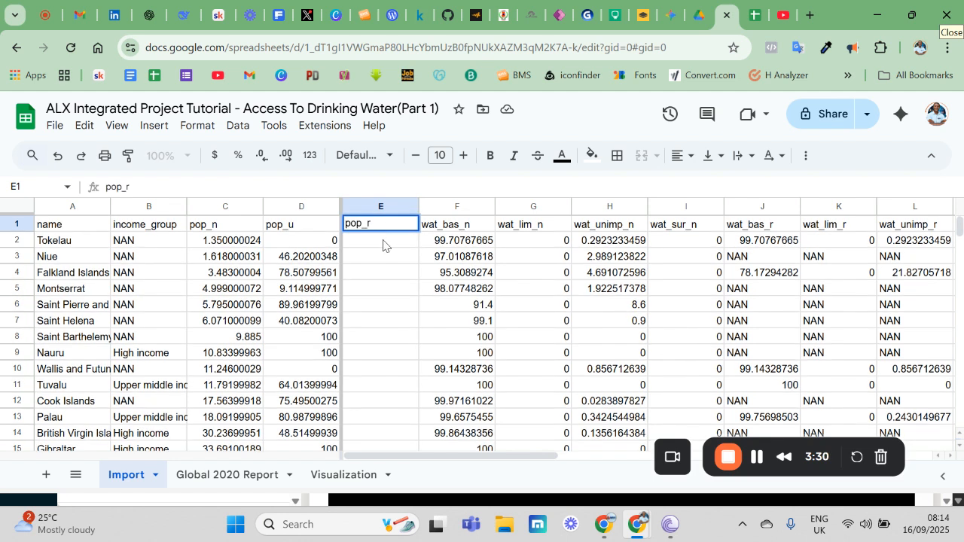
Calculate the rural share in E2 with =100-D2 and autofill the formula down the pop_r column.
{"action": "left_click", "coordinate": [383, 244]}
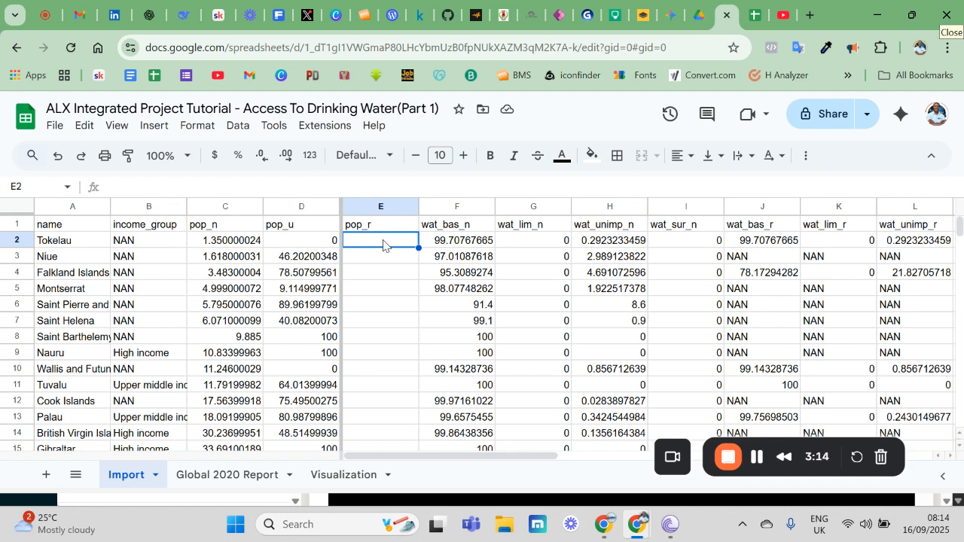
{"action": "type", "text": "=100"}
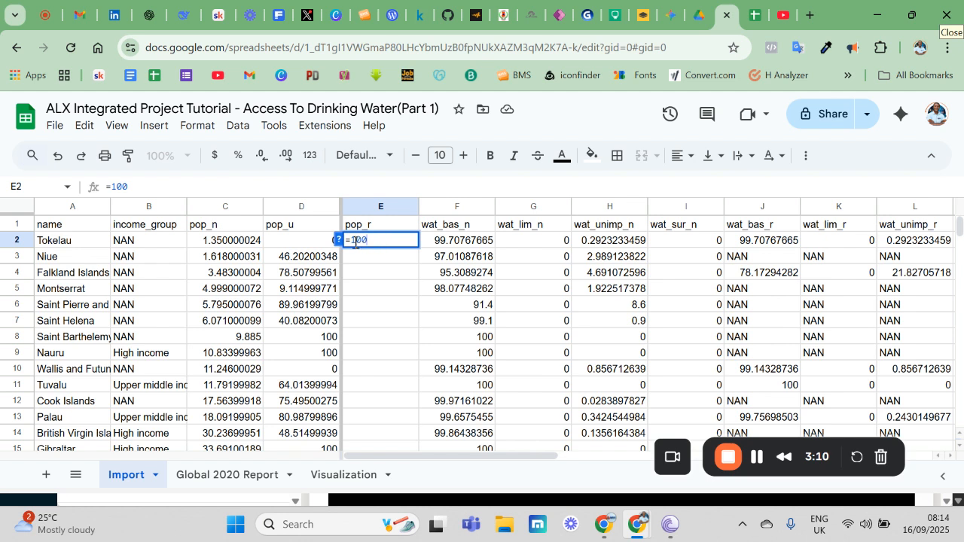
{"action": "left_click", "coordinate": [313, 247]}
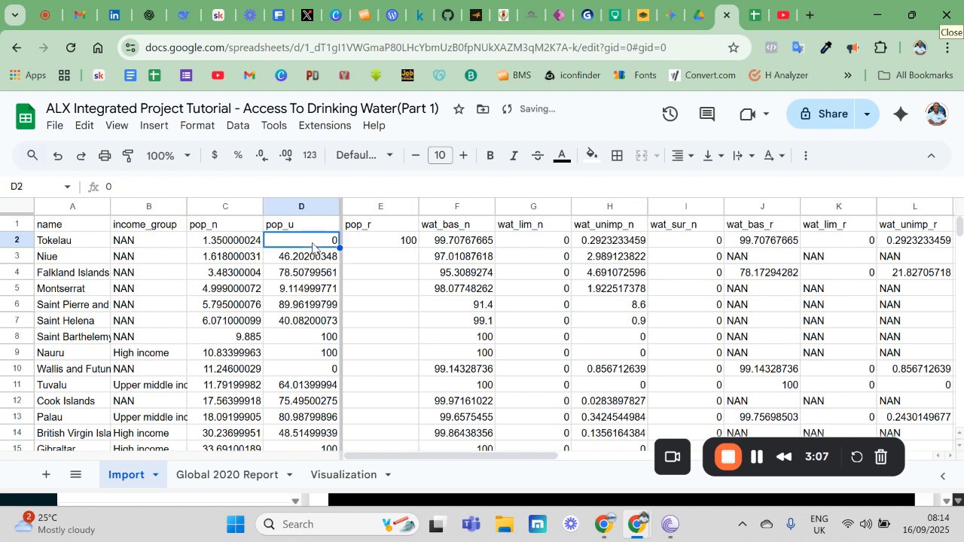
{"action": "double_click", "coordinate": [359, 240]}
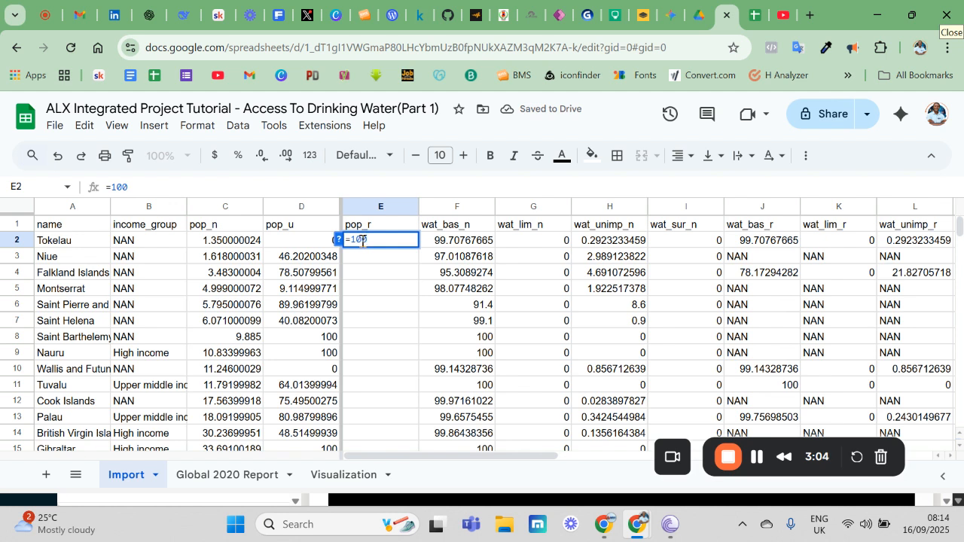
{"action": "type", "text": "-"}
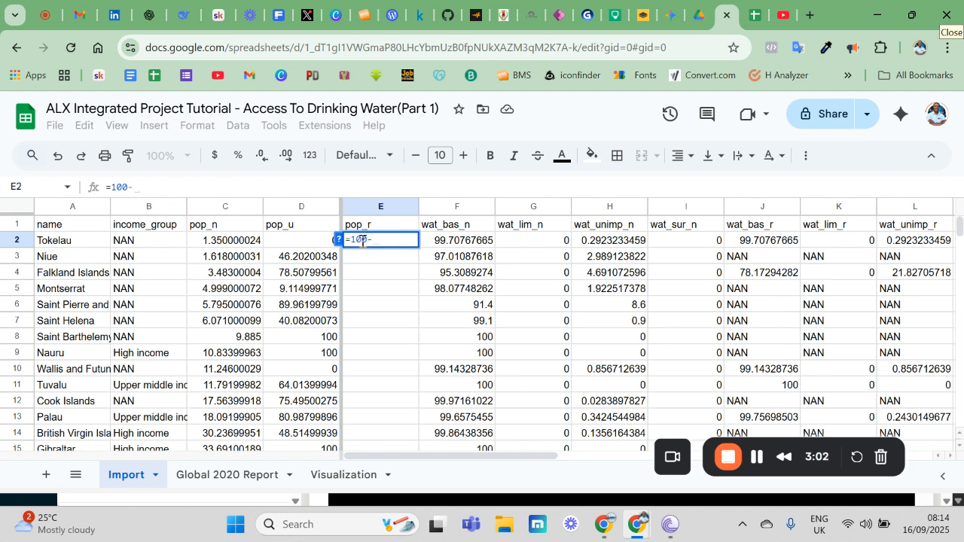
{"action": "left_click", "coordinate": [303, 245]}
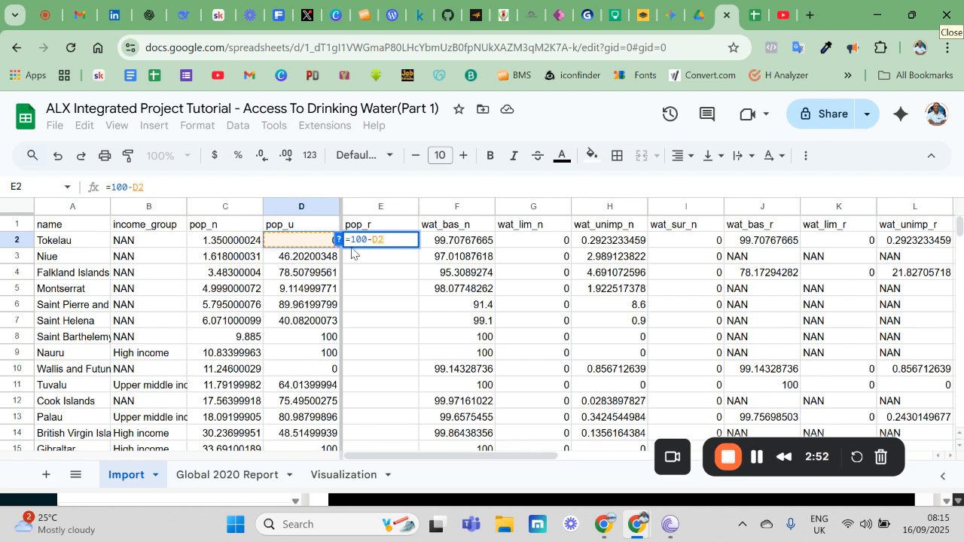
{"action": "key", "text": "Return"}
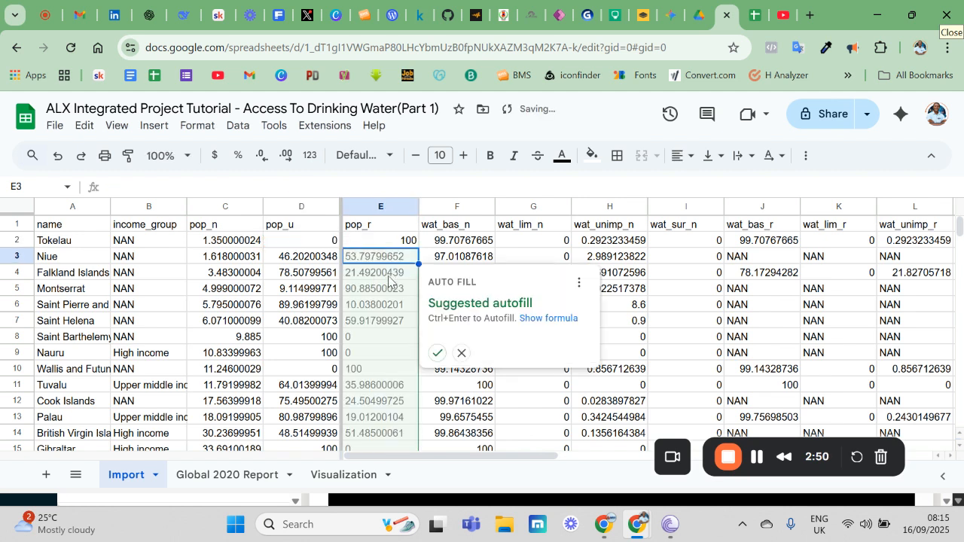
{"action": "left_click", "coordinate": [438, 353]}
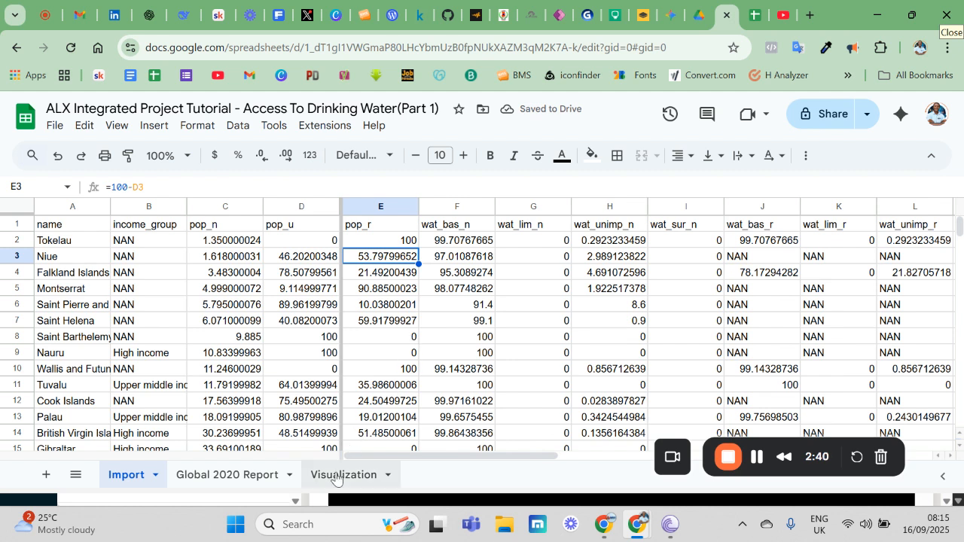
Insert a chart on the Visualization sheet and set its type to Line chart.
{"action": "left_click", "coordinate": [336, 478]}
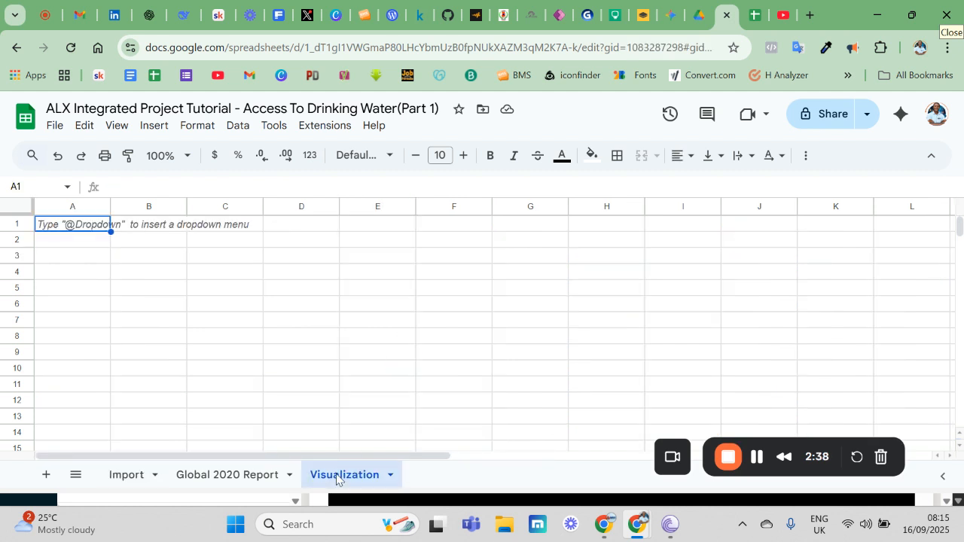
{"action": "left_click", "coordinate": [156, 126]}
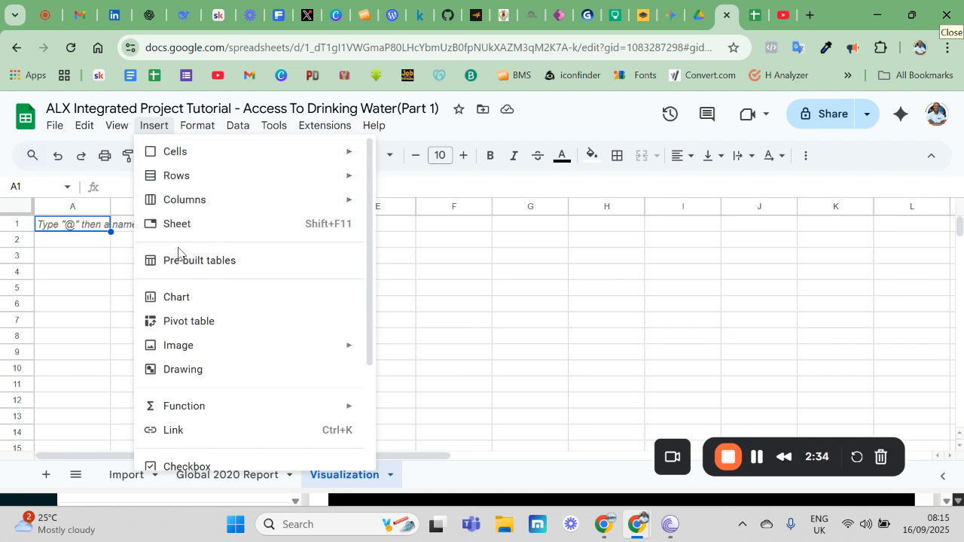
{"action": "left_click", "coordinate": [178, 303]}
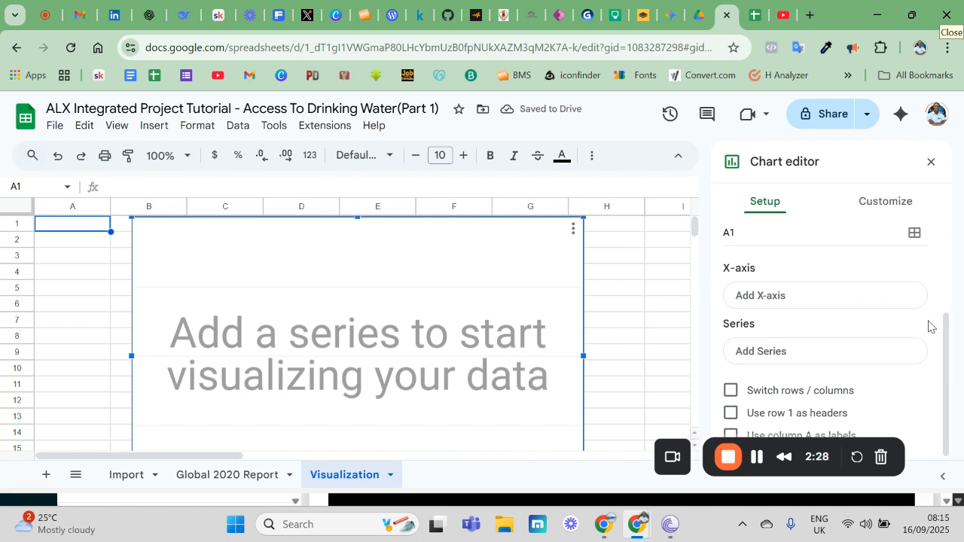
{"action": "left_click_drag", "start_coordinate": [949, 331], "coordinate": [949, 198]}
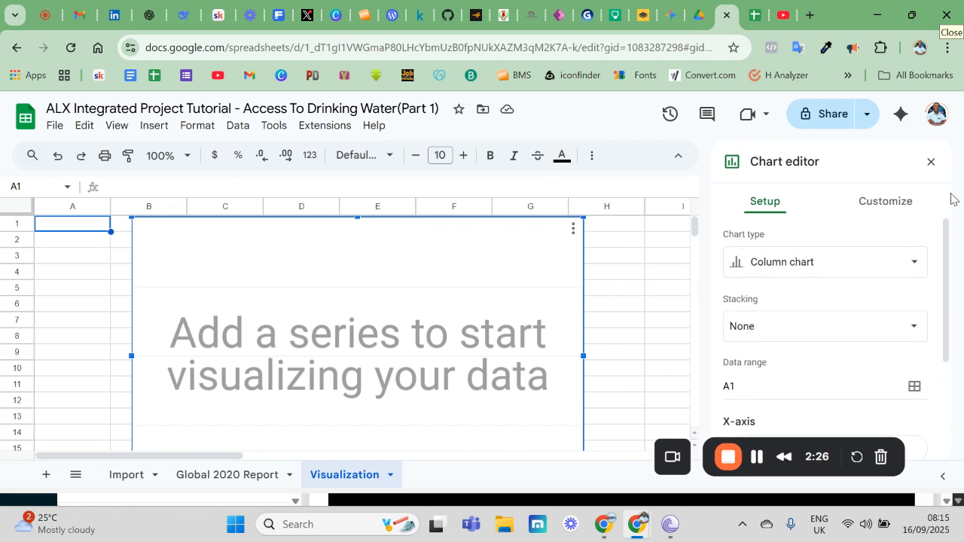
{"action": "left_click", "coordinate": [877, 266]}
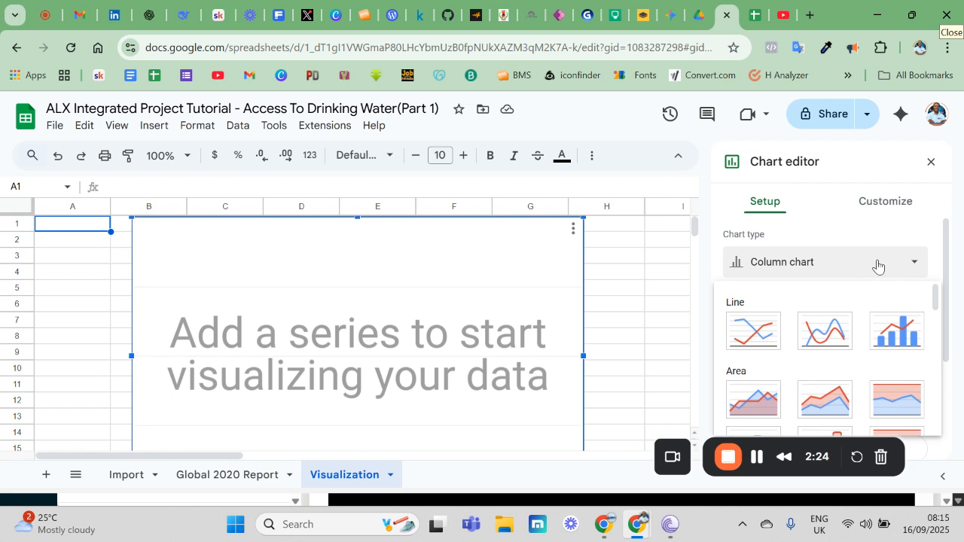
{"action": "left_click", "coordinate": [754, 332]}
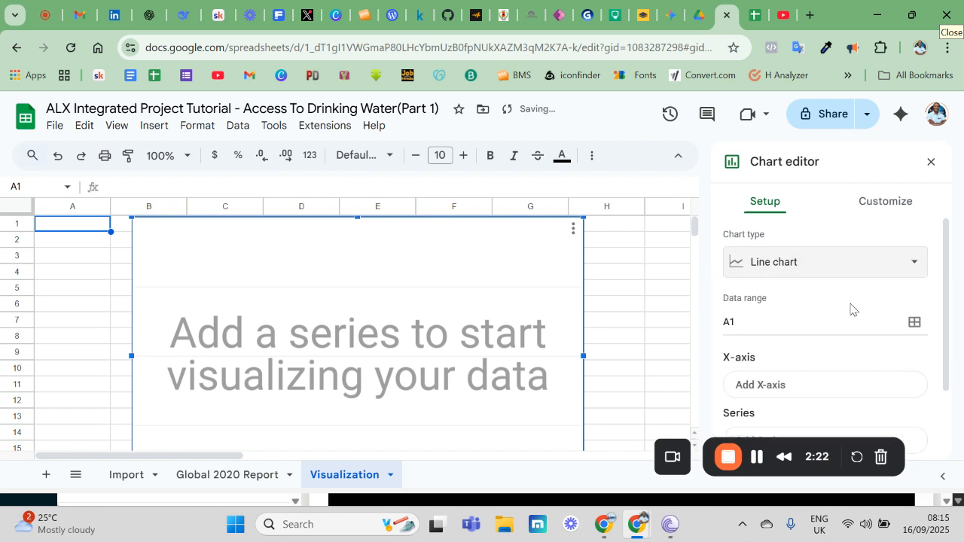
Set the chart's X-axis to the pop_n values in Import!C2:C214.
{"action": "left_click_drag", "start_coordinate": [946, 271], "coordinate": [944, 309]}
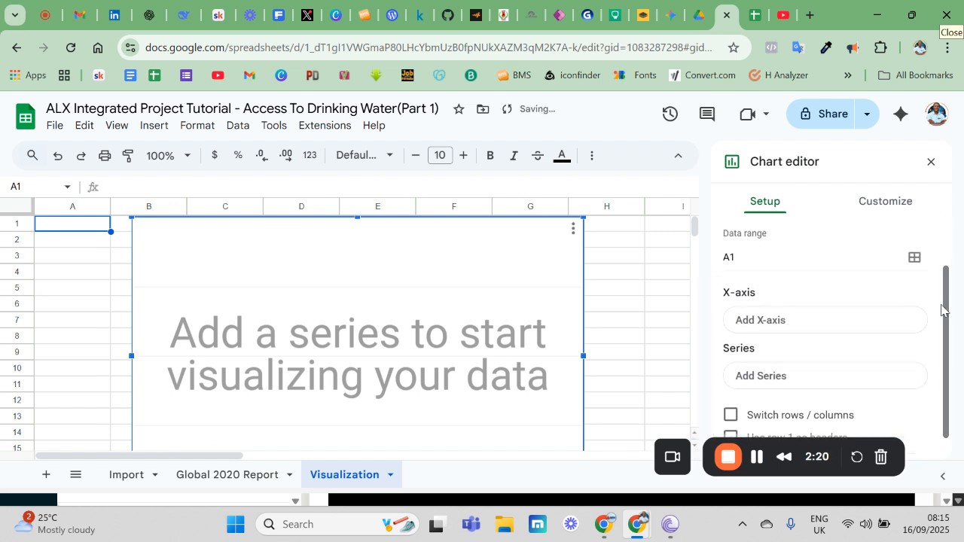
{"action": "left_click", "coordinate": [874, 322]}
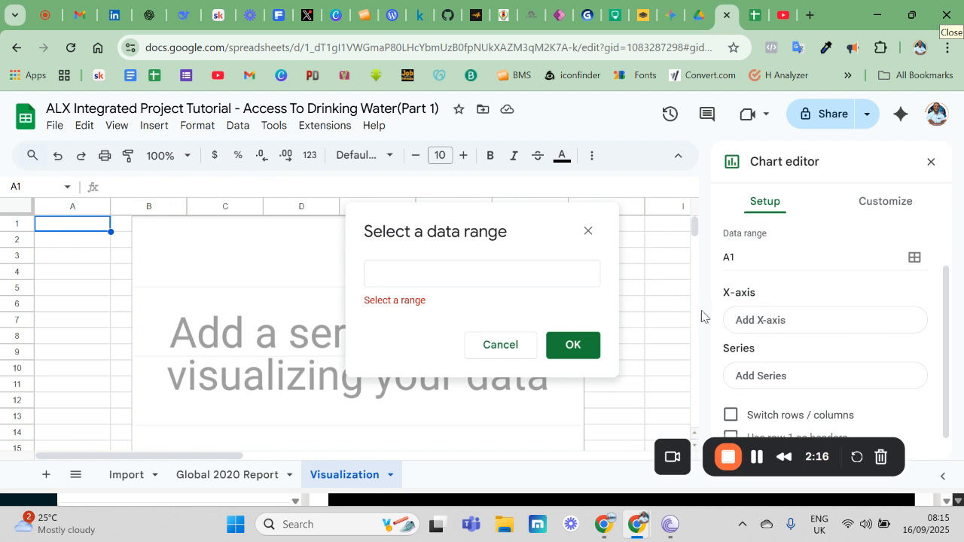
{"action": "left_click", "coordinate": [449, 270]}
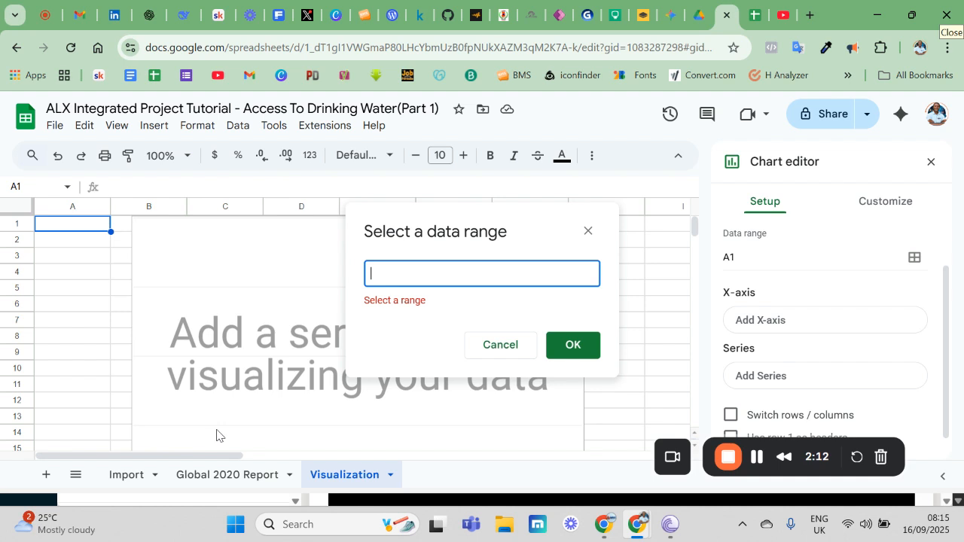
{"action": "left_click", "coordinate": [120, 475]}
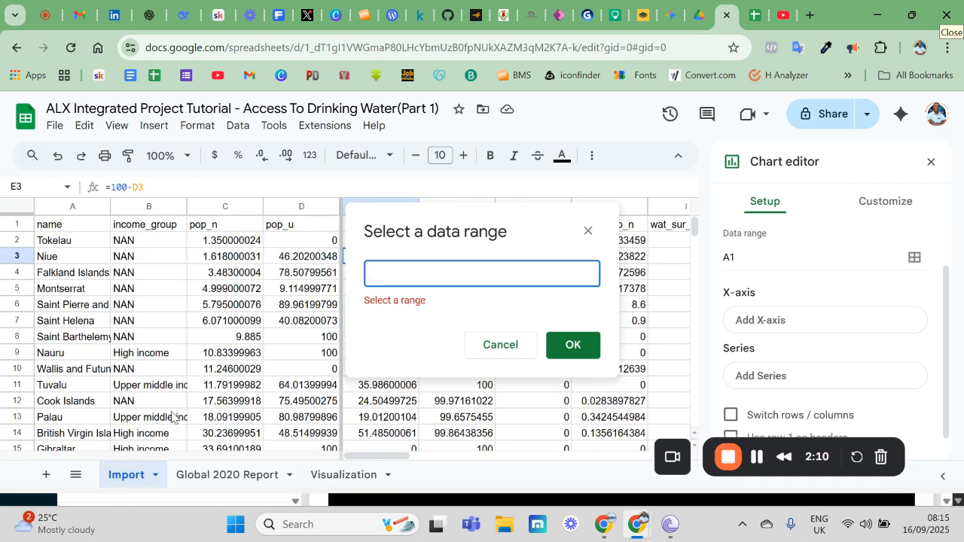
{"action": "left_click", "coordinate": [226, 244]}
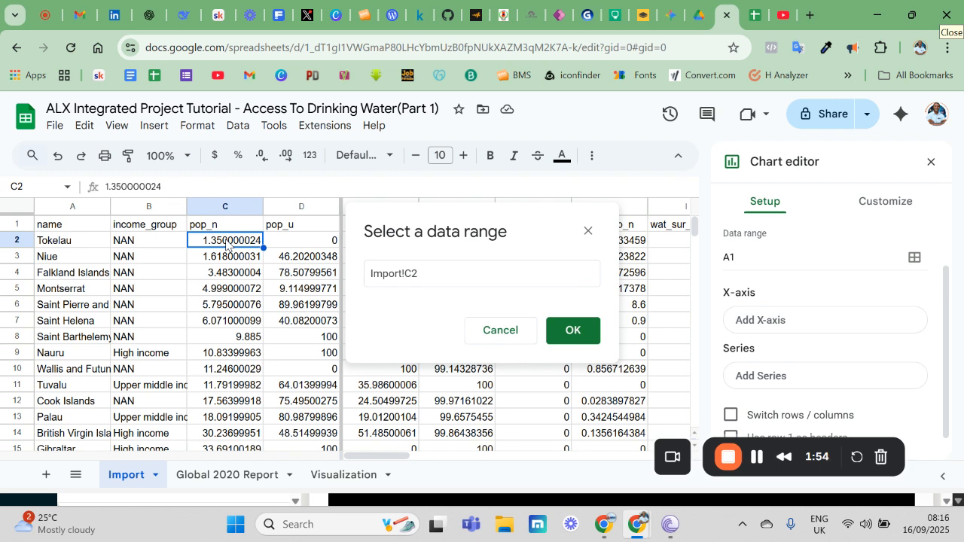
{"action": "key", "text": "ctrl+shift+Down"}
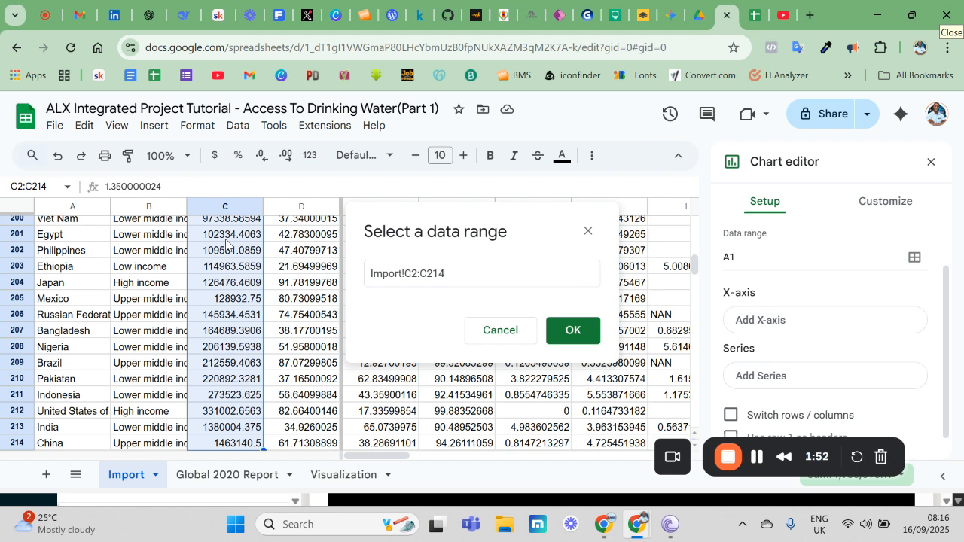
{"action": "left_click", "coordinate": [579, 336]}
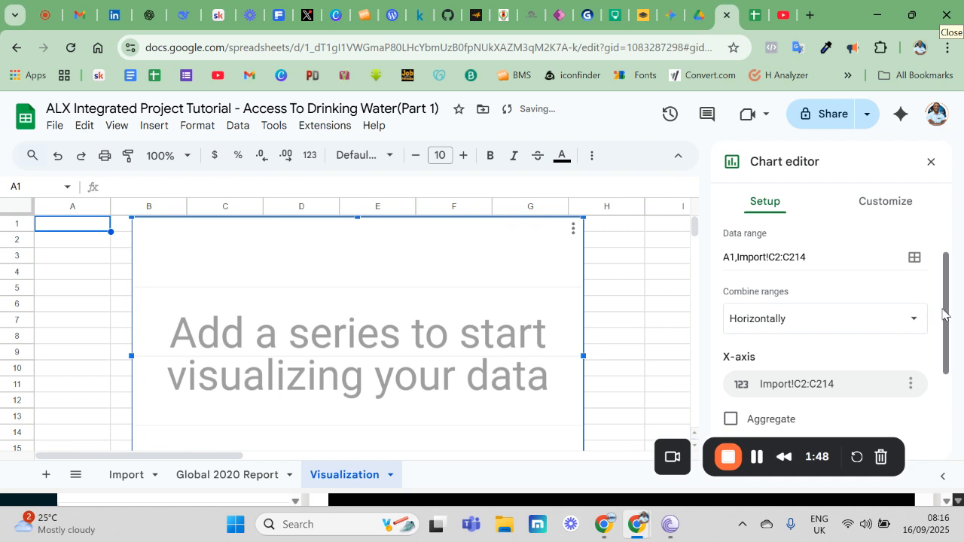
Add the urban share values pop_u in Import!D2:D214 as the chart's first series.
{"action": "left_click_drag", "start_coordinate": [947, 301], "coordinate": [946, 387]}
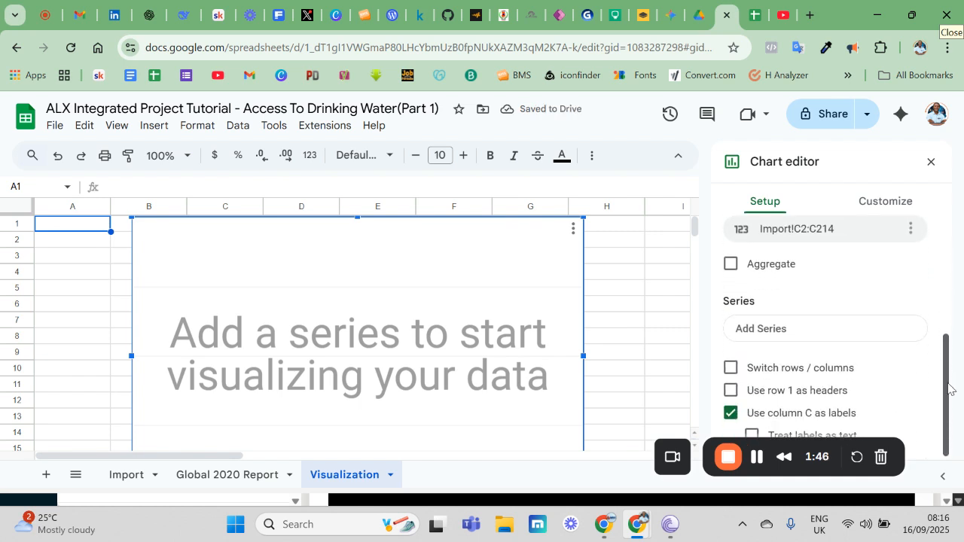
{"action": "left_click", "coordinate": [848, 331]}
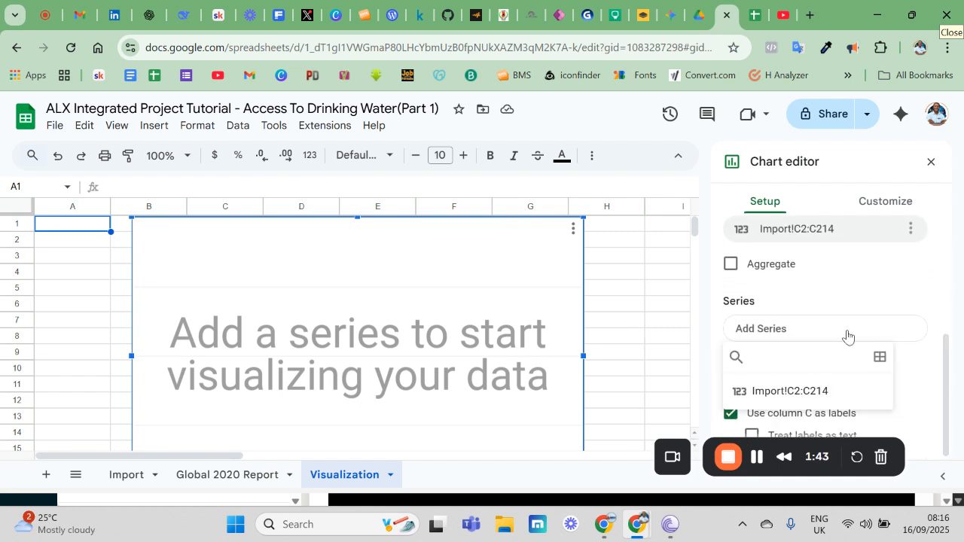
{"action": "left_click", "coordinate": [880, 358]}
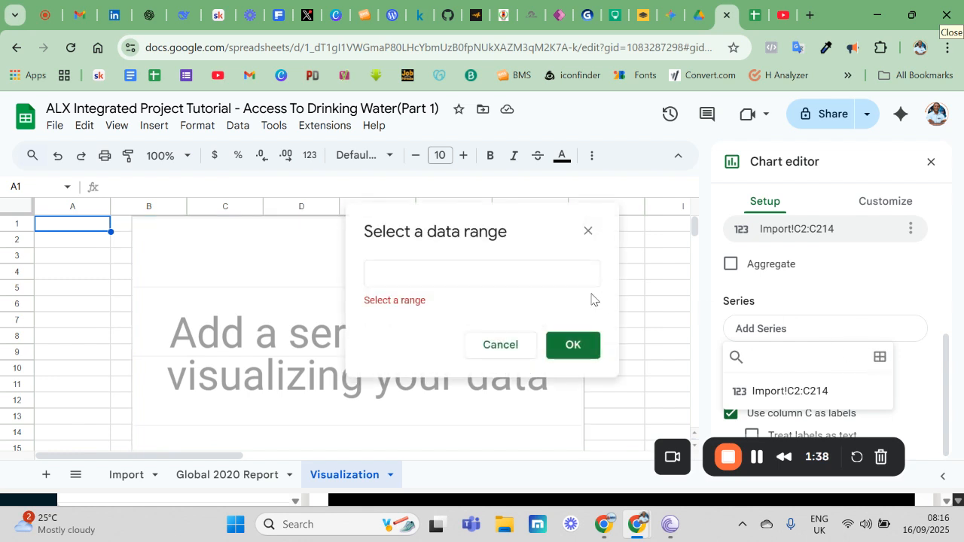
{"action": "left_click", "coordinate": [504, 272]}
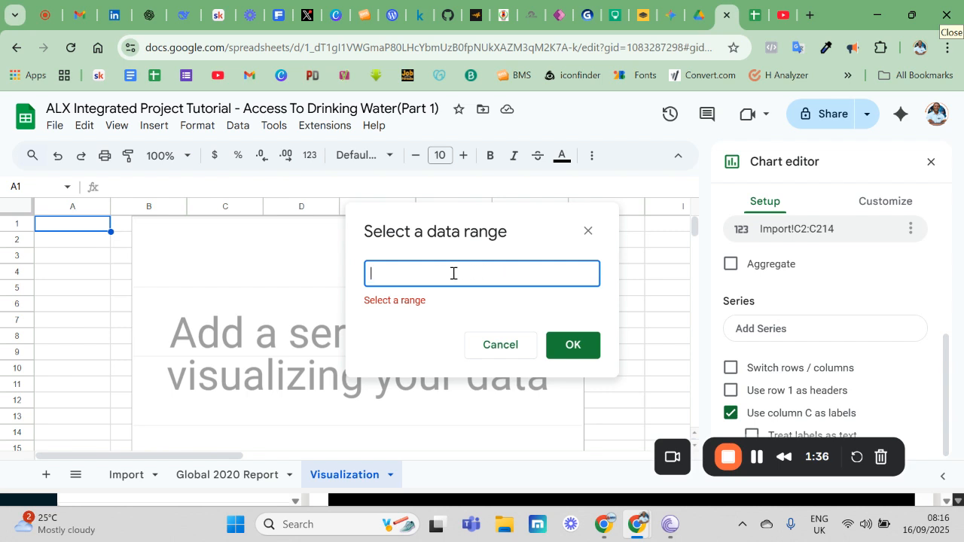
{"action": "left_click", "coordinate": [125, 474]}
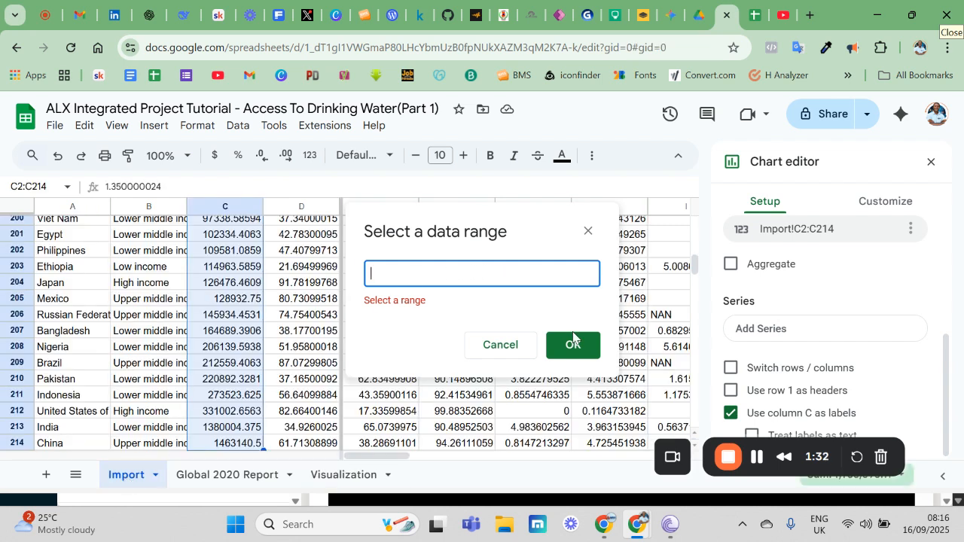
{"action": "left_click_drag", "start_coordinate": [695, 270], "coordinate": [693, 213]}
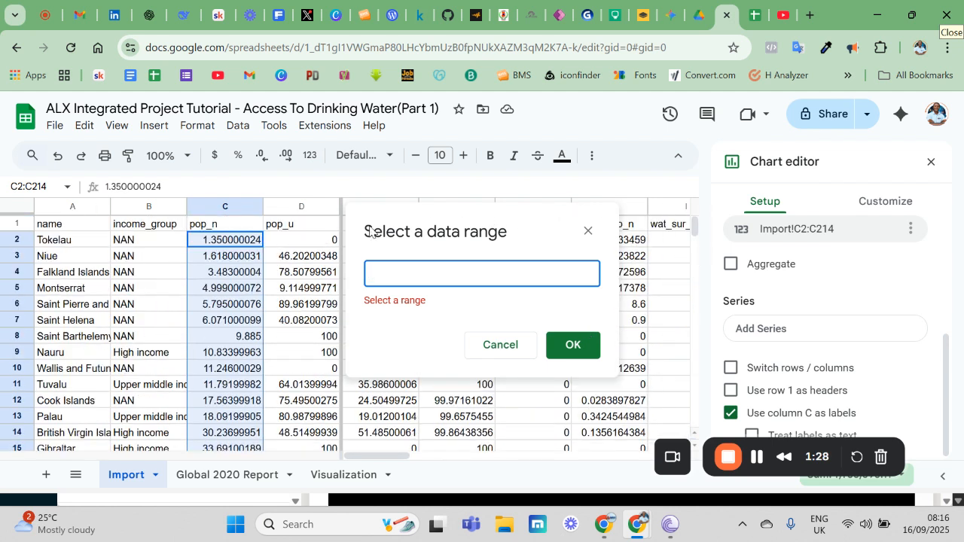
{"action": "left_click", "coordinate": [305, 244]}
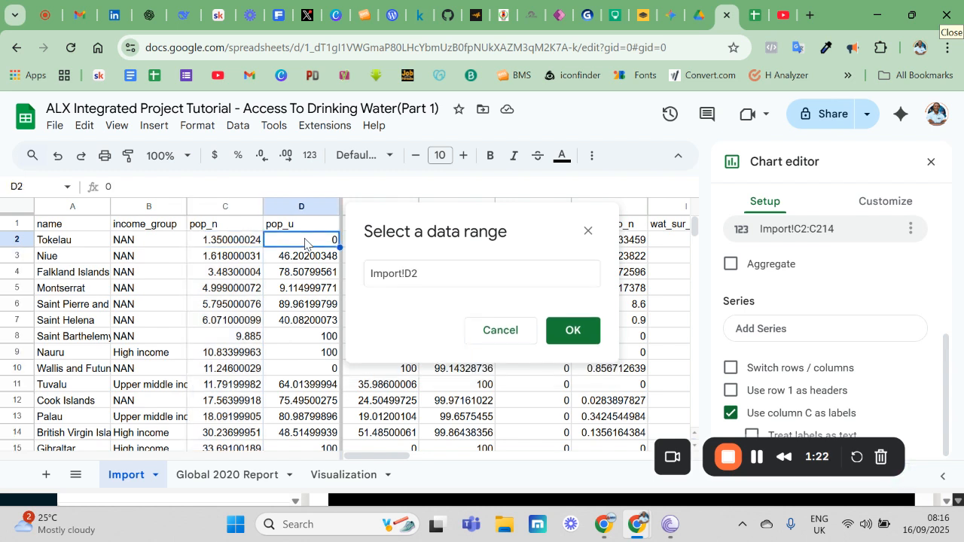
{"action": "key", "text": "ctrl+shift+Down"}
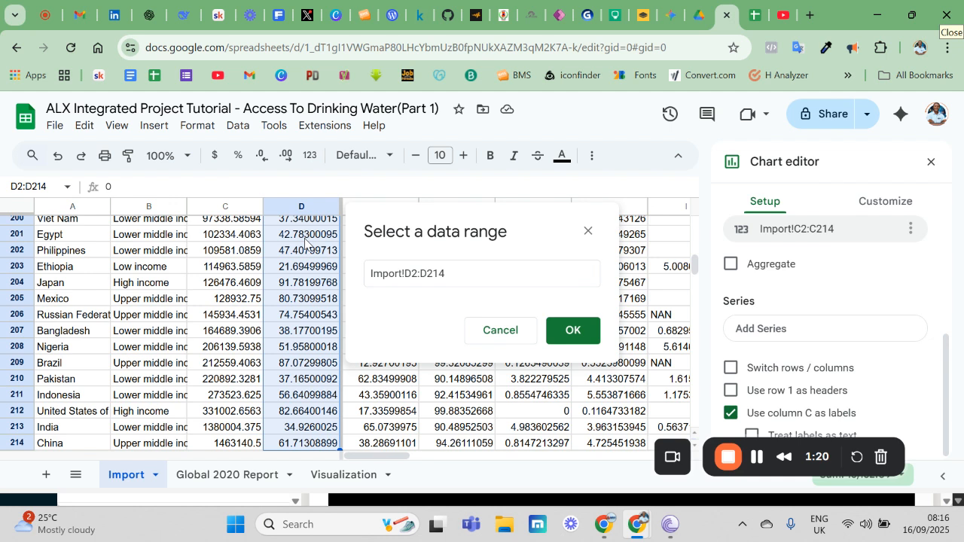
{"action": "left_click", "coordinate": [574, 331]}
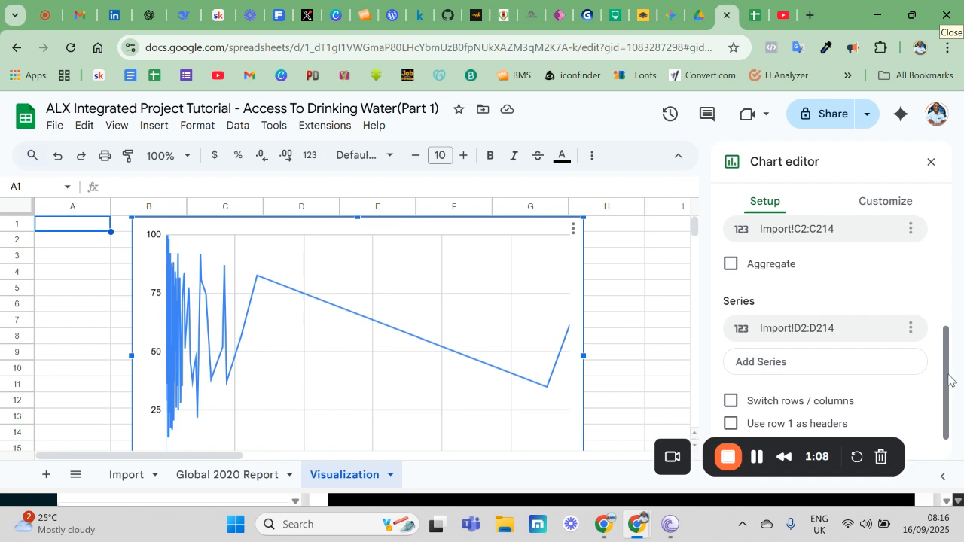
Add the rural share values pop_r in Import!E2:E214 as the chart's second series.
{"action": "left_click_drag", "start_coordinate": [951, 380], "coordinate": [950, 397]}
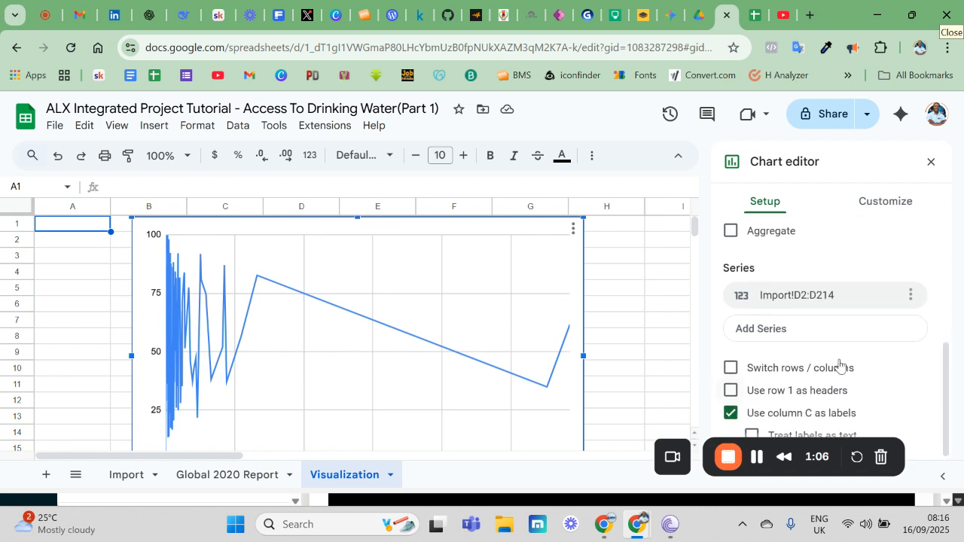
{"action": "left_click", "coordinate": [770, 331]}
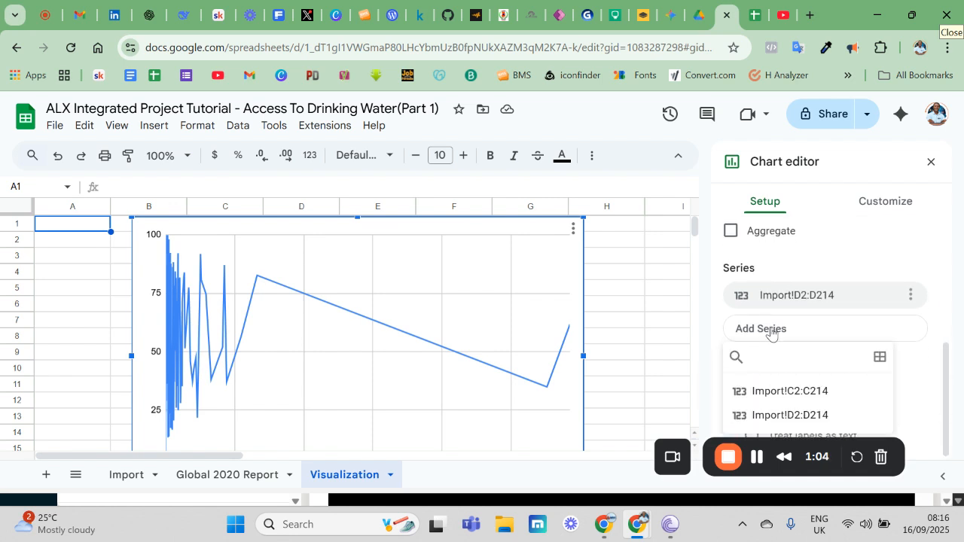
{"action": "left_click", "coordinate": [880, 358]}
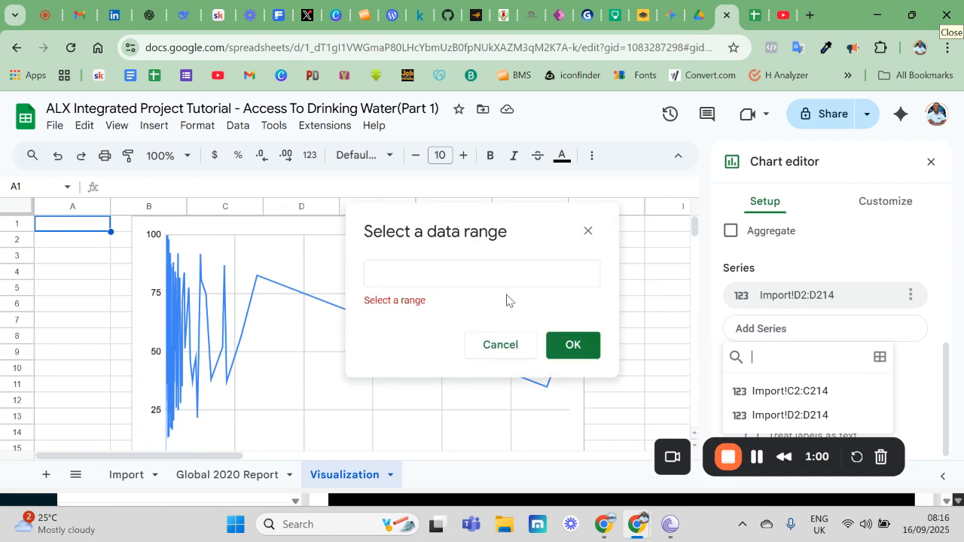
{"action": "left_click", "coordinate": [464, 279]}
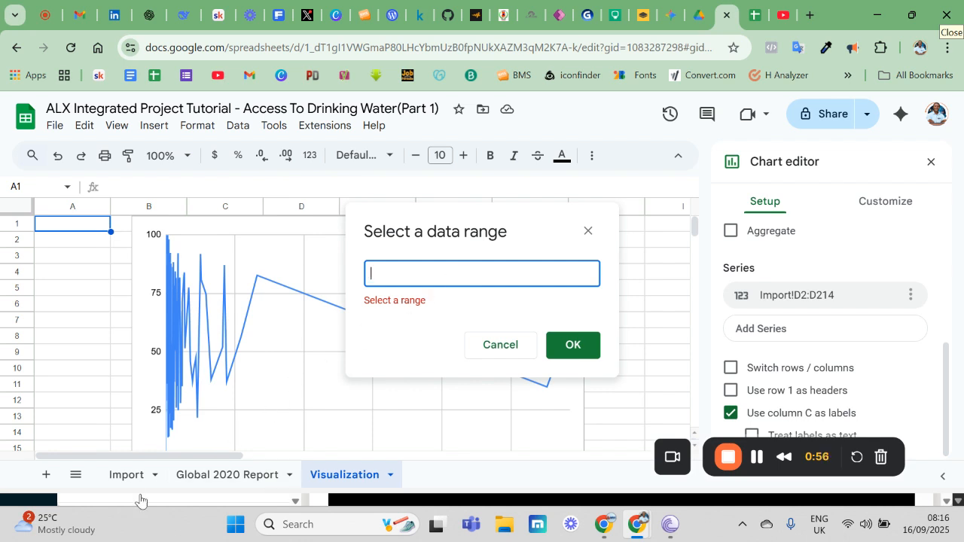
{"action": "left_click", "coordinate": [125, 476]}
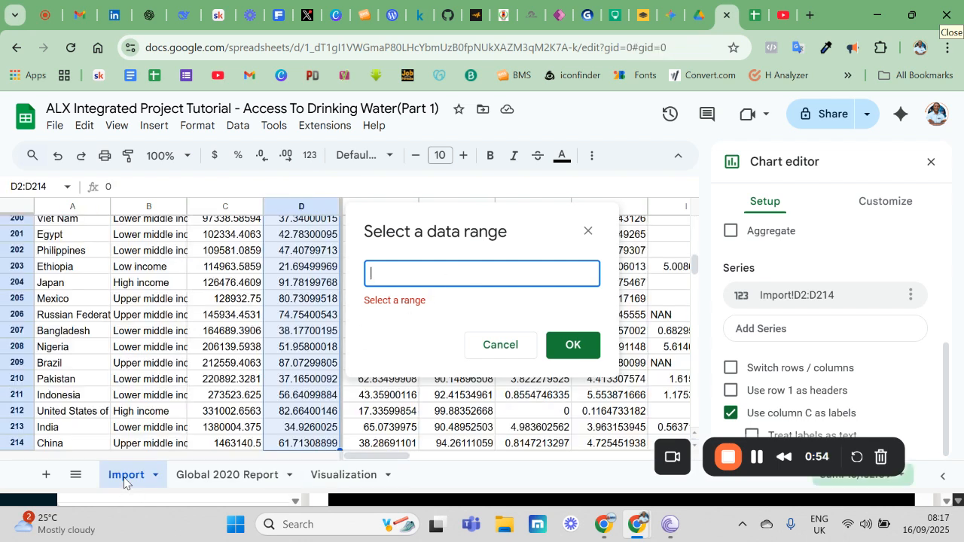
{"action": "left_click_drag", "start_coordinate": [460, 214], "coordinate": [143, 252]}
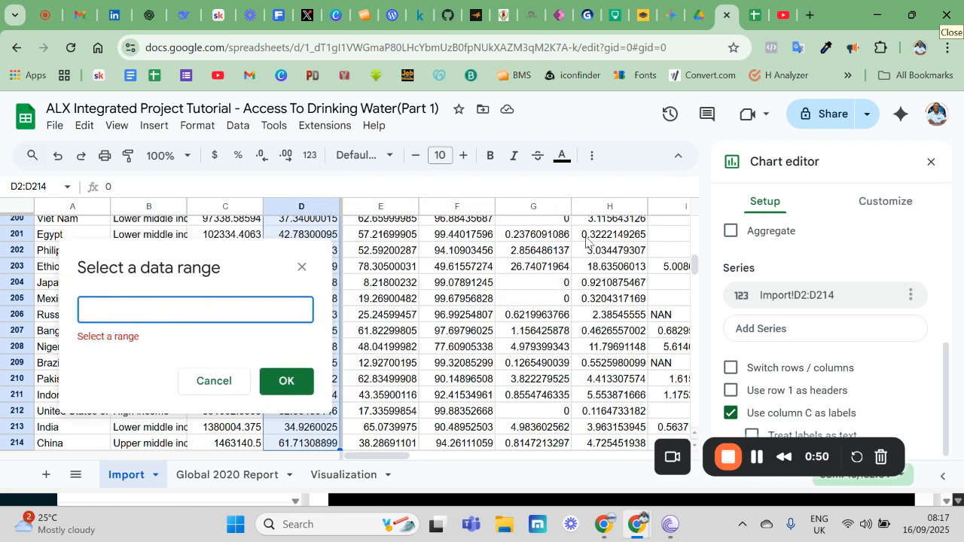
{"action": "left_click_drag", "start_coordinate": [695, 263], "coordinate": [694, 223]}
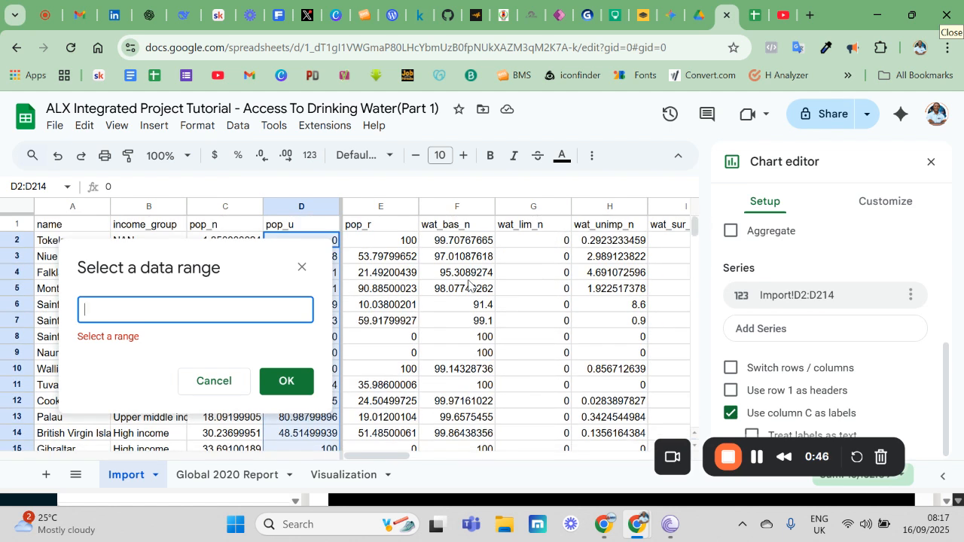
{"action": "left_click", "coordinate": [389, 241]}
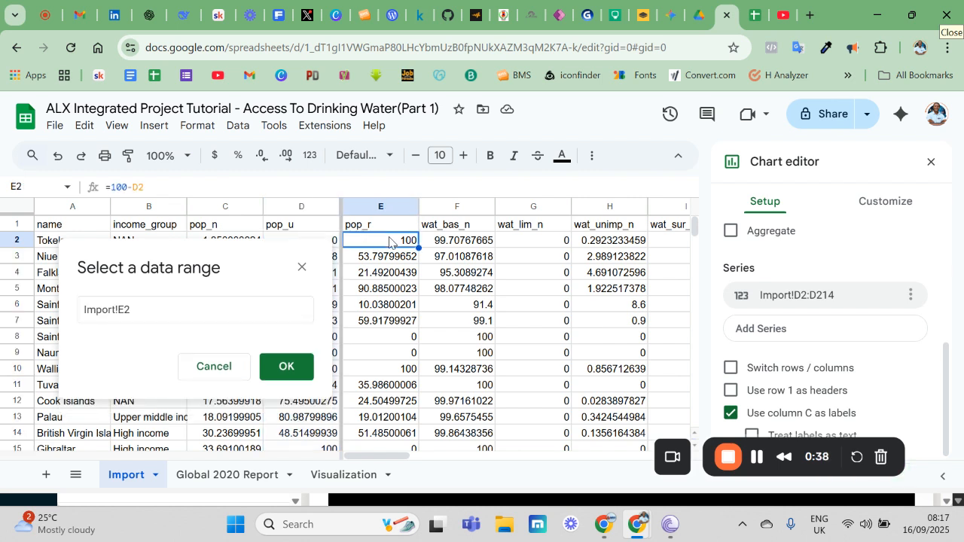
{"action": "key", "text": "ctrl+shift+Down"}
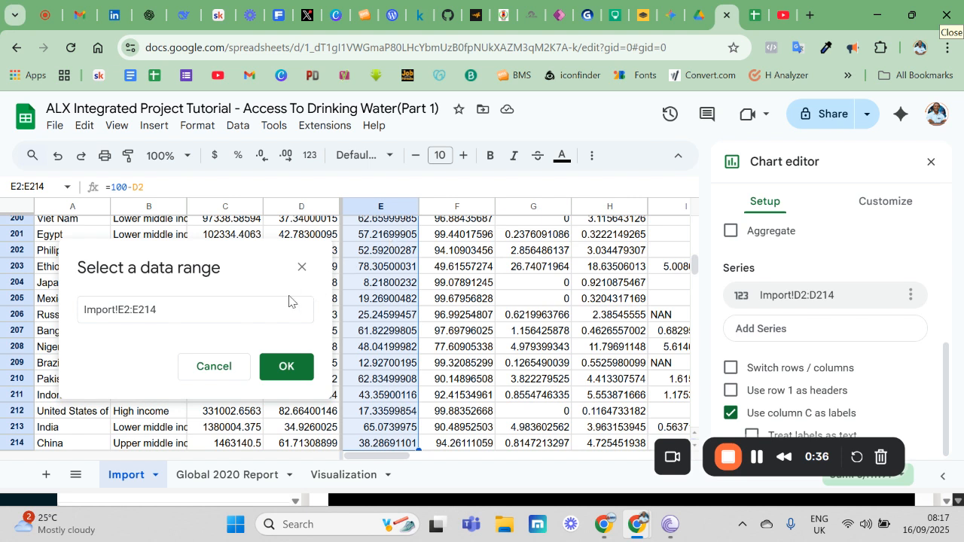
{"action": "left_click", "coordinate": [277, 367]}
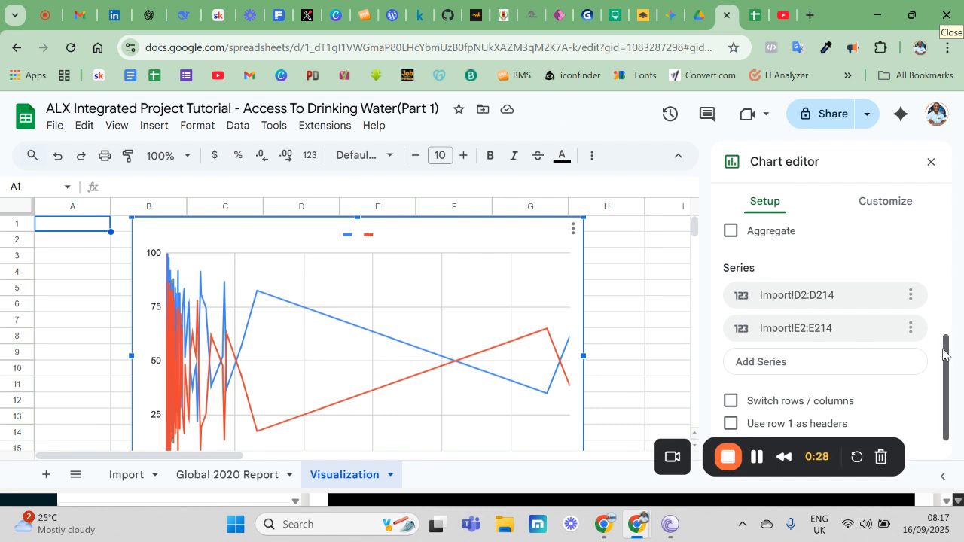
Turn on aggregation for the chart's X-axis values.
{"action": "left_click_drag", "start_coordinate": [946, 354], "coordinate": [947, 374]}
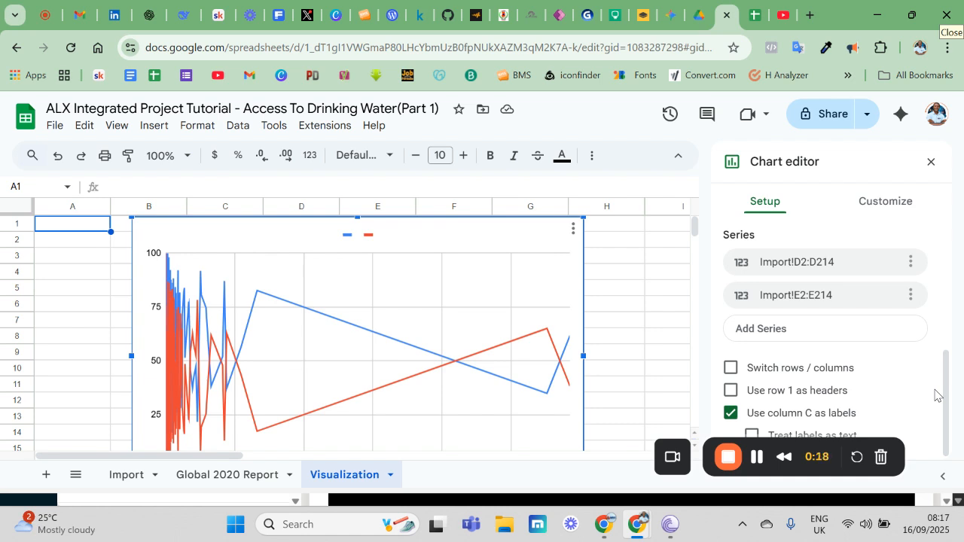
{"action": "left_click_drag", "start_coordinate": [951, 396], "coordinate": [947, 363]}
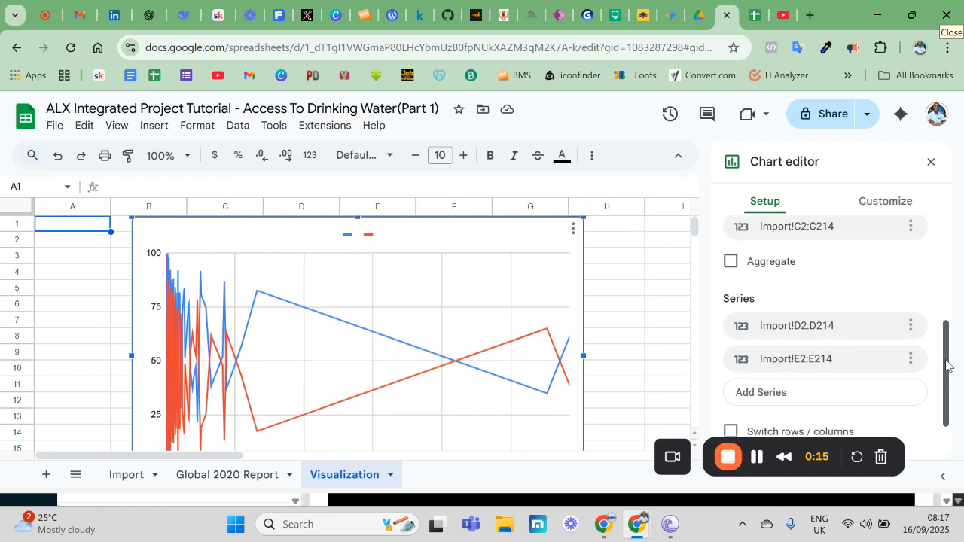
{"action": "left_click", "coordinate": [731, 264]}
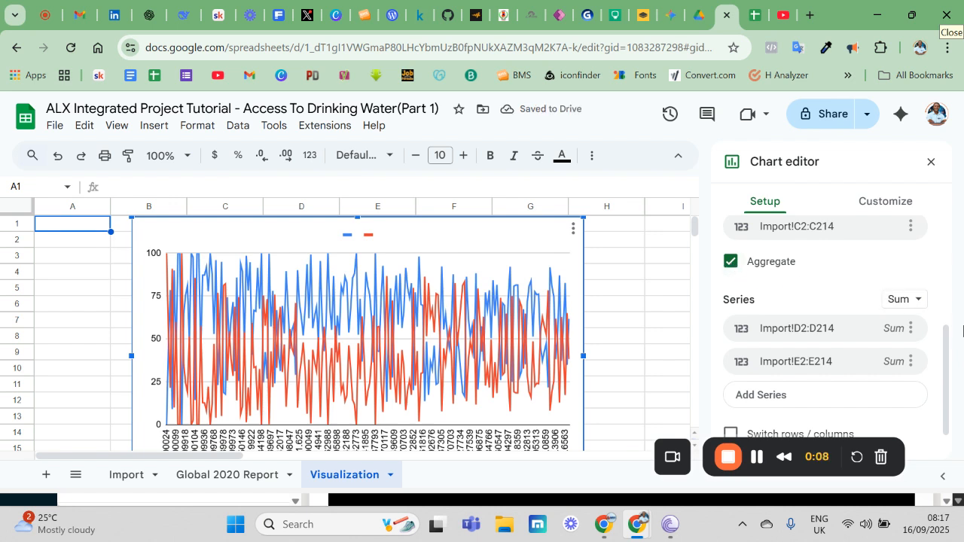
{"action": "scroll", "coordinate": [947, 346], "scroll_direction": "down", "scroll_amount": 2}
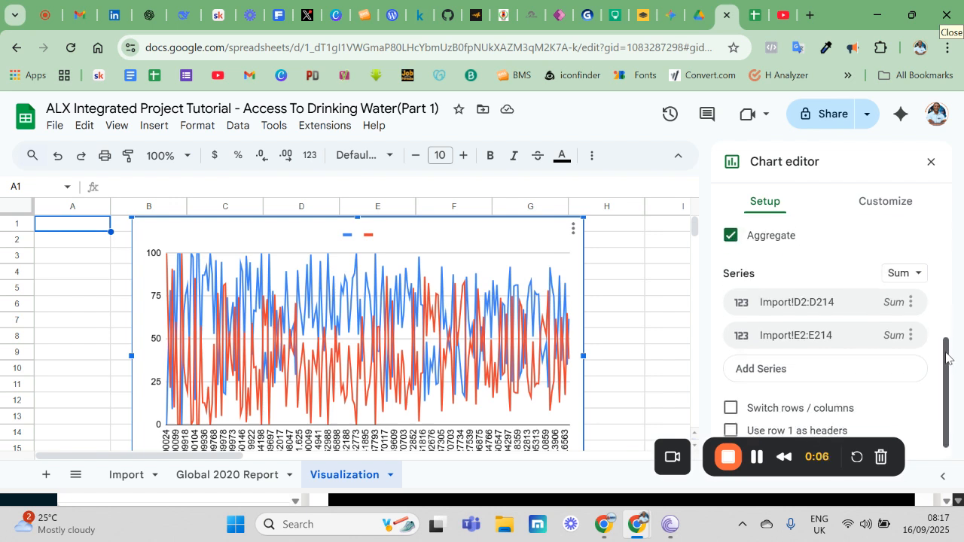